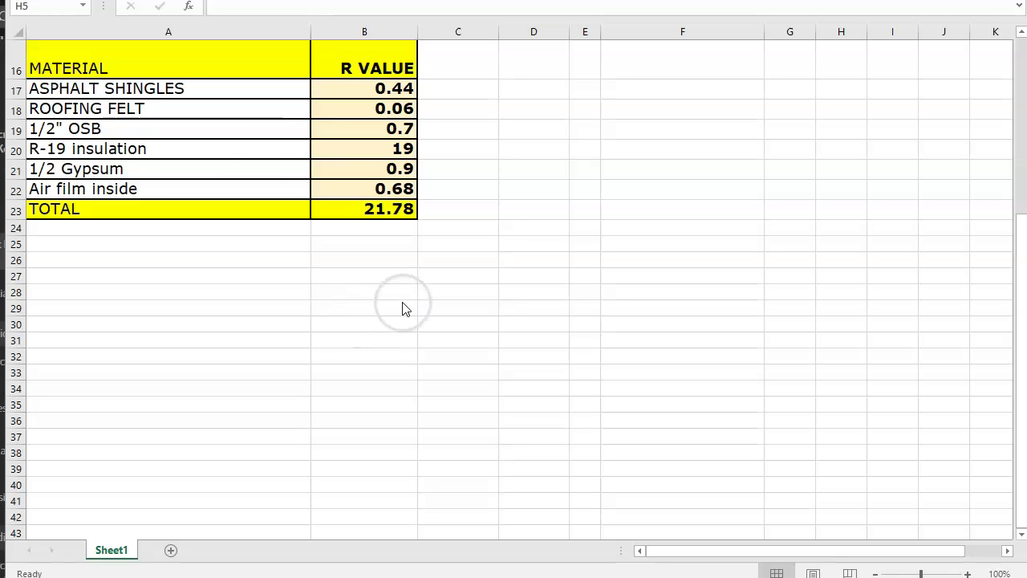
# Examine the R-value entered for the West Wall in the Transmission Loads Worksheet
pyautogui.scroll(2, 411, 277)
pyautogui.scroll(3, 411, 274)
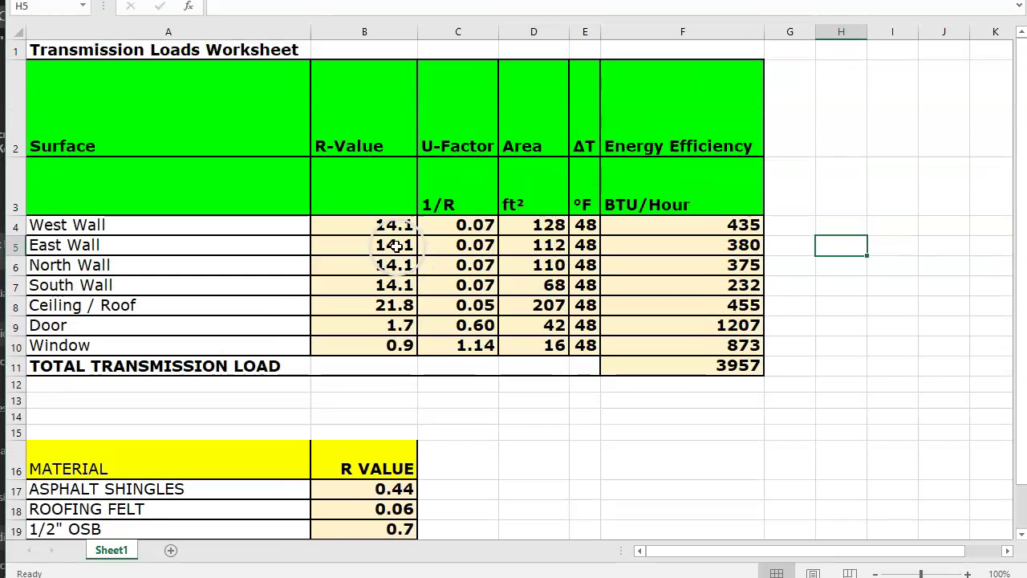
pyautogui.click(385, 229)
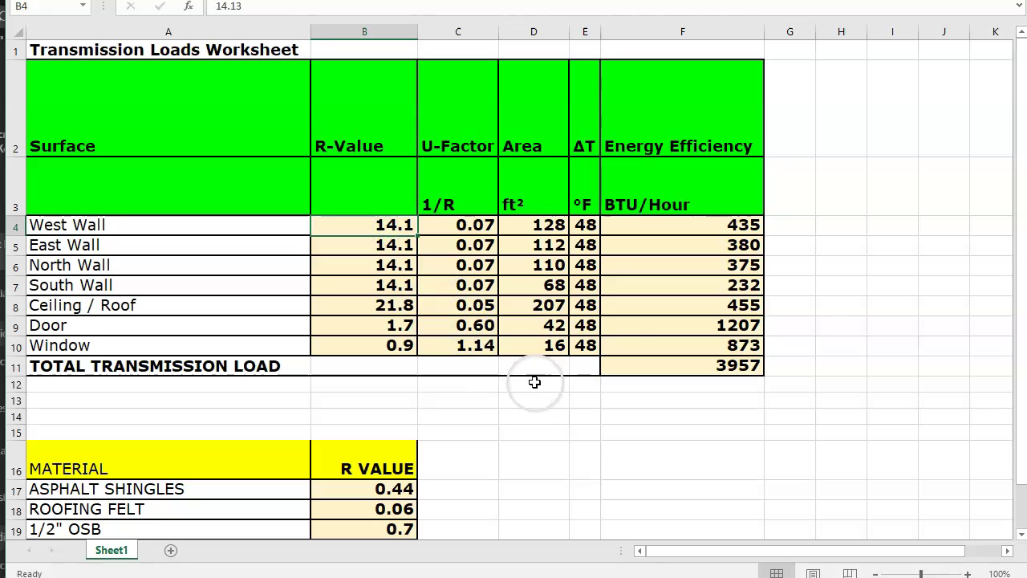
pyautogui.click(614, 431)
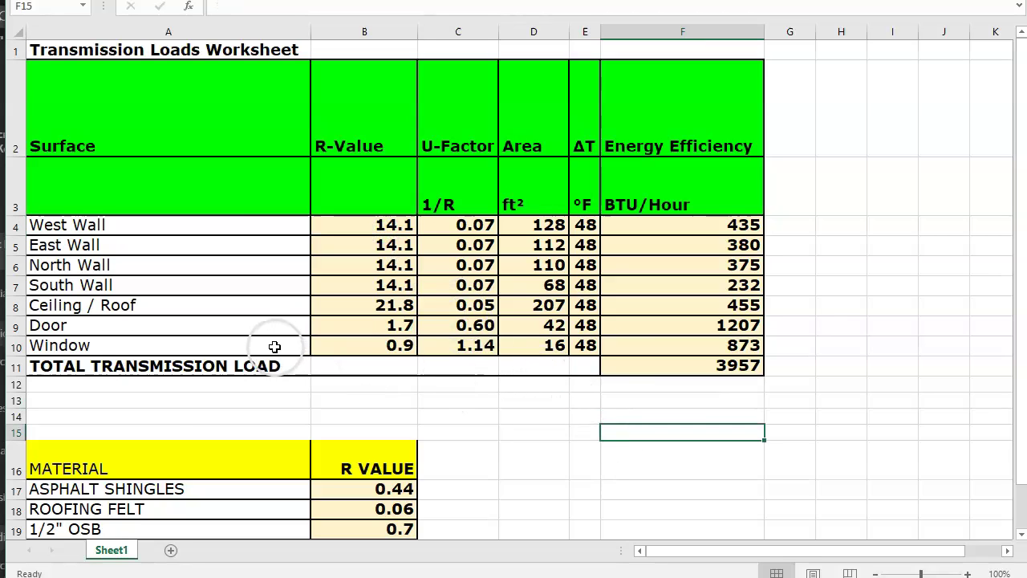
# Review the roof materials listed in the material R-value table, from asphalt shingles down to the inside air film
pyautogui.scroll(-2, 273, 346)
pyautogui.moveTo(149, 228); pyautogui.dragTo(338, 388)
pyautogui.click(131, 258)
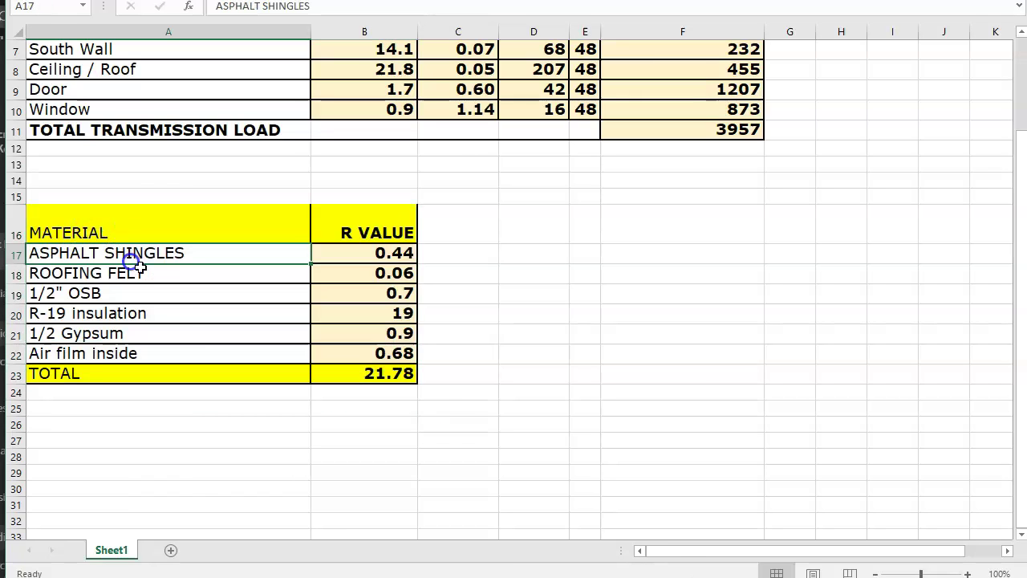
pyautogui.click(182, 279)
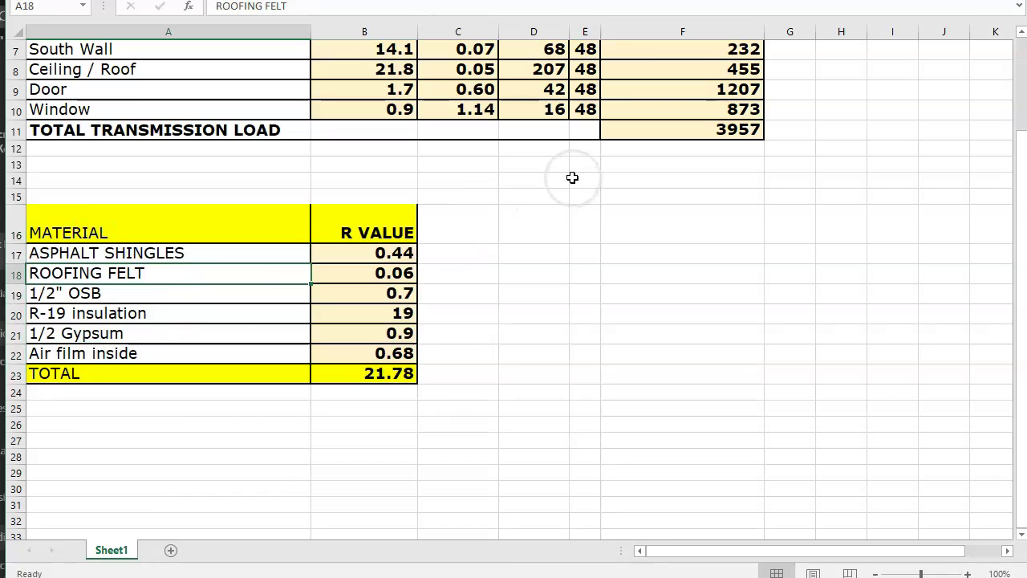
pyautogui.press('Down')
pyautogui.press('Down')
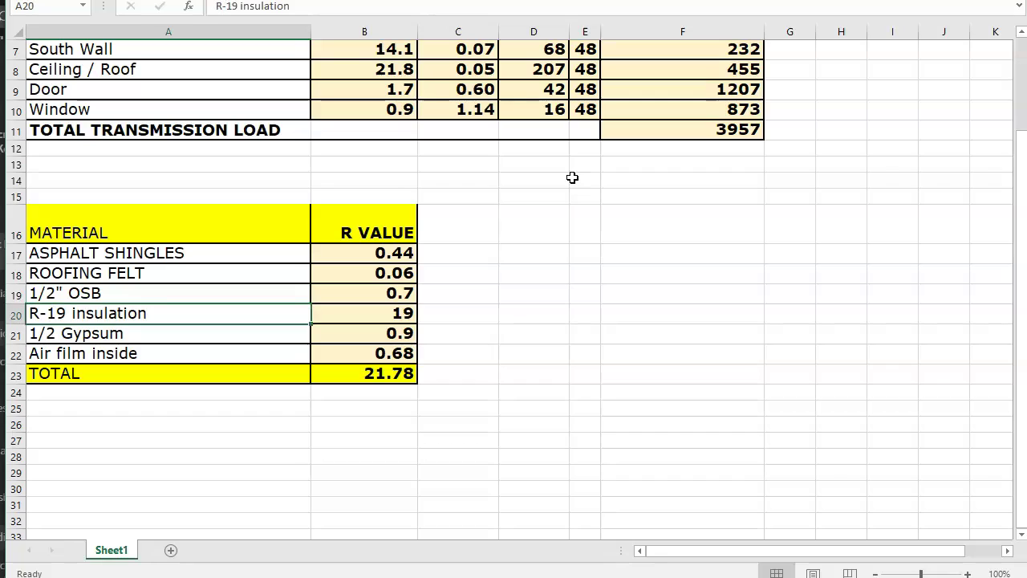
pyautogui.press('Down')
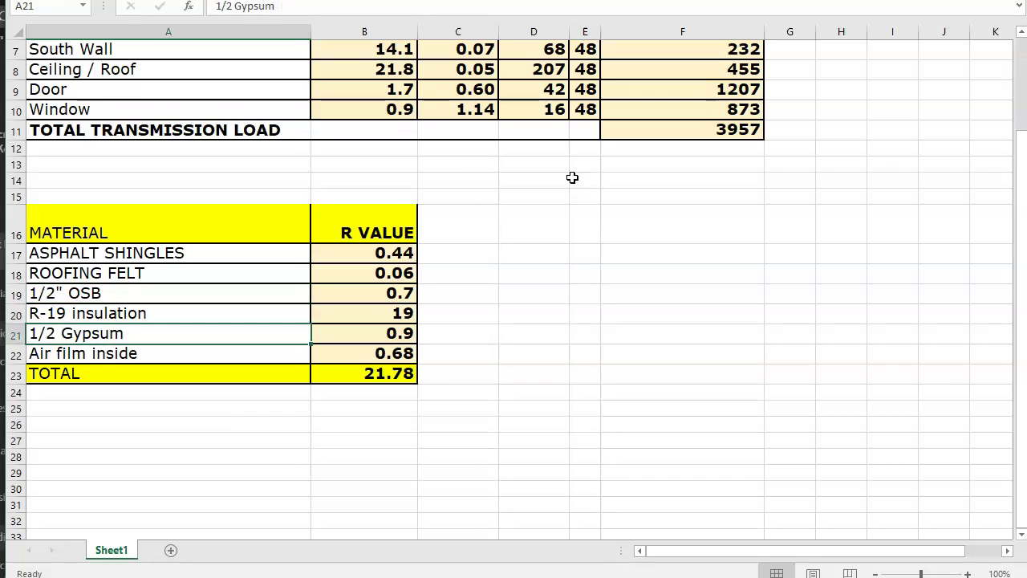
pyautogui.press('Down')
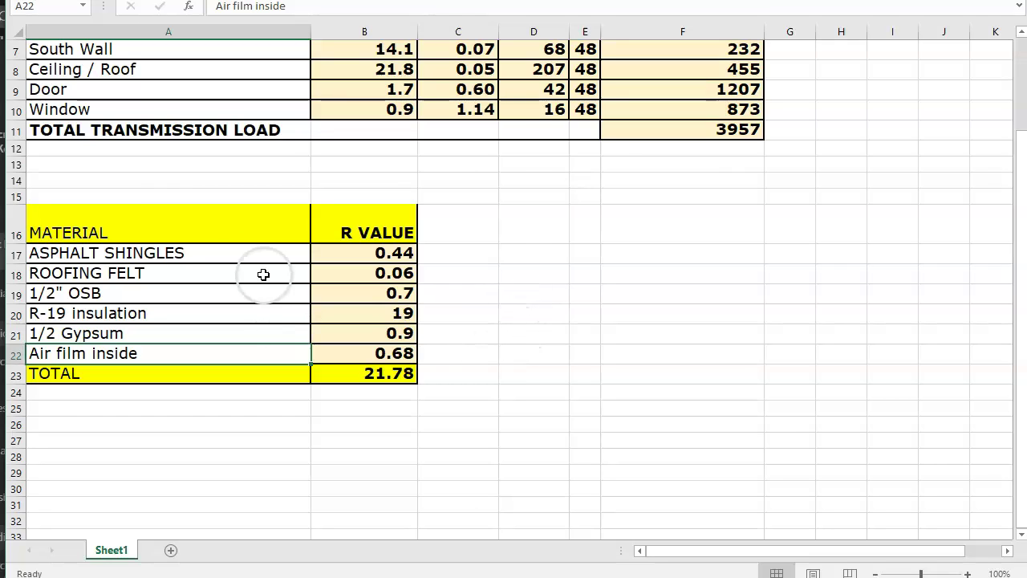
# Compare the material table's R-values and total with the Ceiling / Roof R-value in B8
pyautogui.click(461, 374)
pyautogui.press('Left')
pyautogui.press('Up')
pyautogui.press('Up')
pyautogui.press('Up')
pyautogui.press('Up')
pyautogui.press('Up')
pyautogui.press('Up')
pyautogui.press('Up')
pyautogui.press('Up')
pyautogui.press('Up')
pyautogui.press('Up')
pyautogui.press('Up')
pyautogui.press('Up')
pyautogui.press('Up')
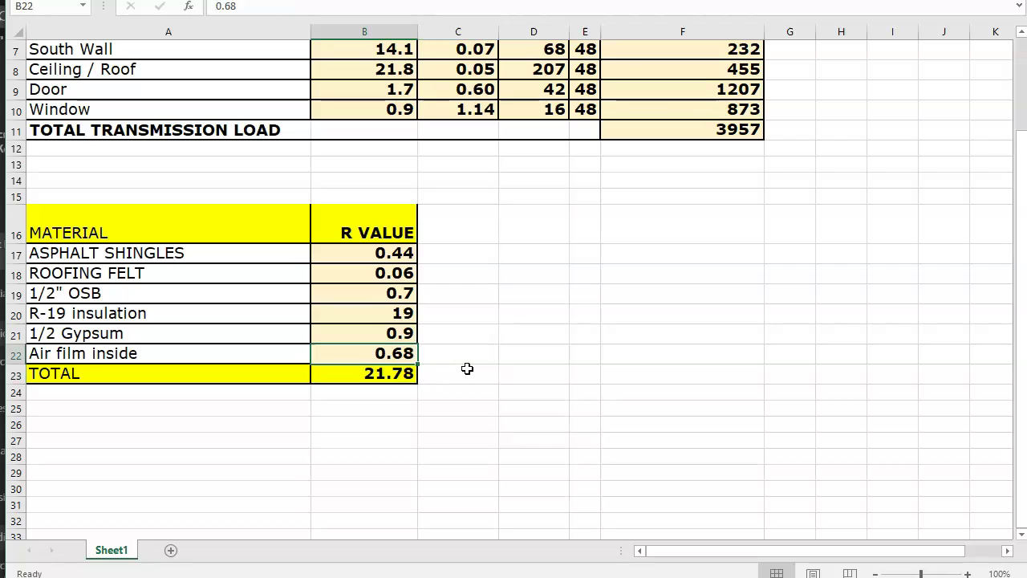
pyautogui.press('Up')
pyautogui.press('Up')
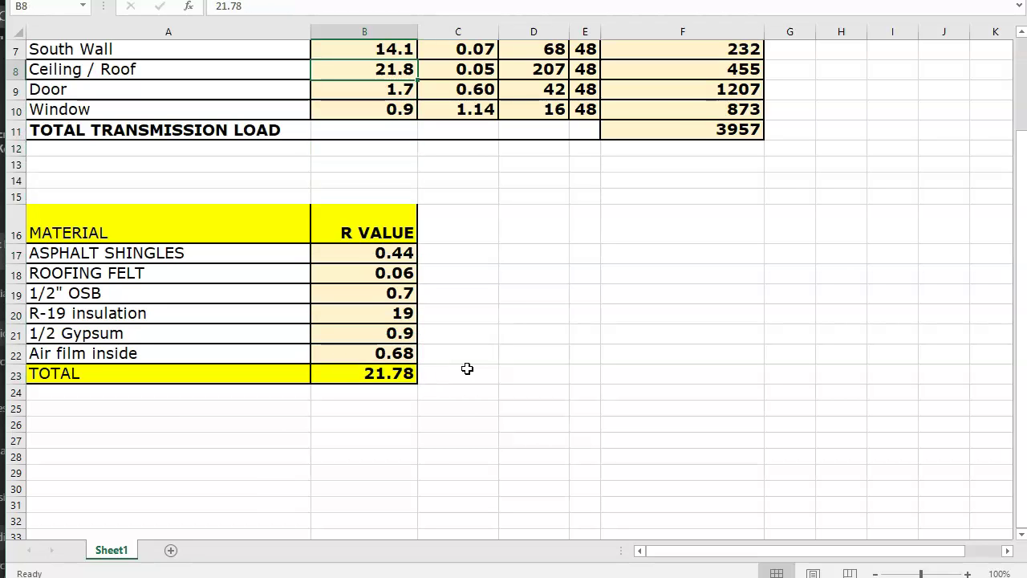
# Examine the R-values of the door, the window and the walls in the surface table
pyautogui.scroll(2, 436, 401)
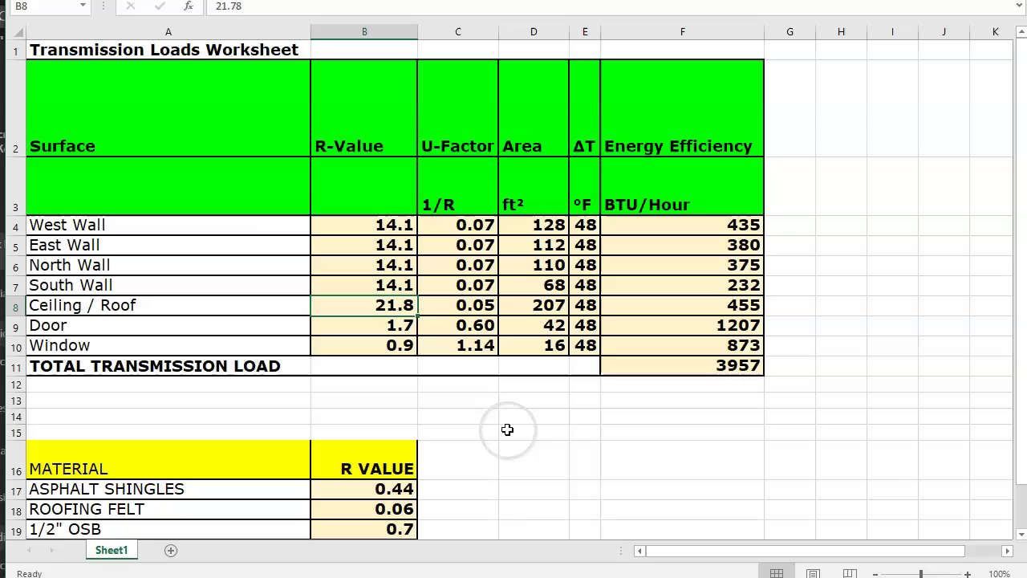
pyautogui.press('Down')
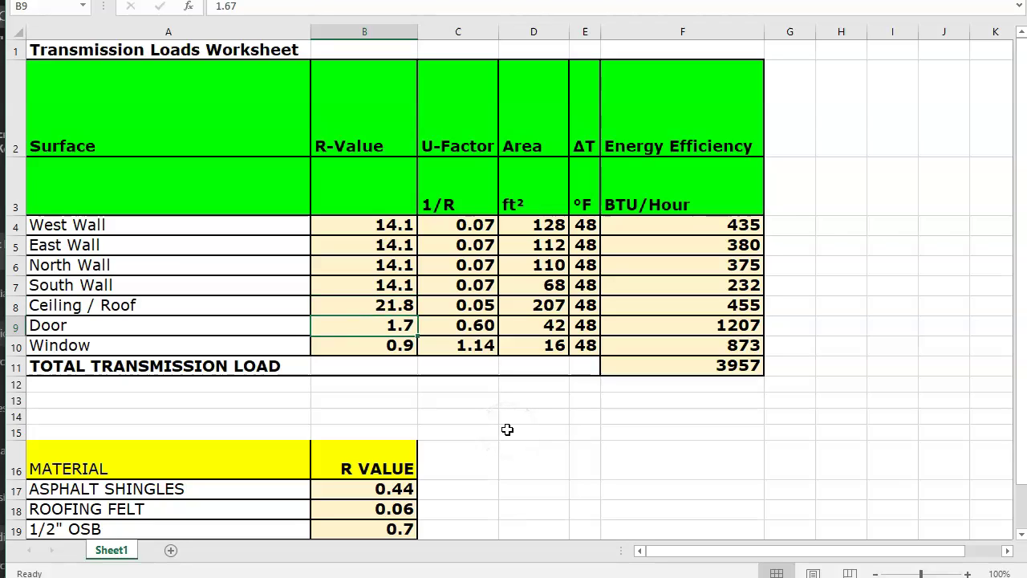
pyautogui.press('Down')
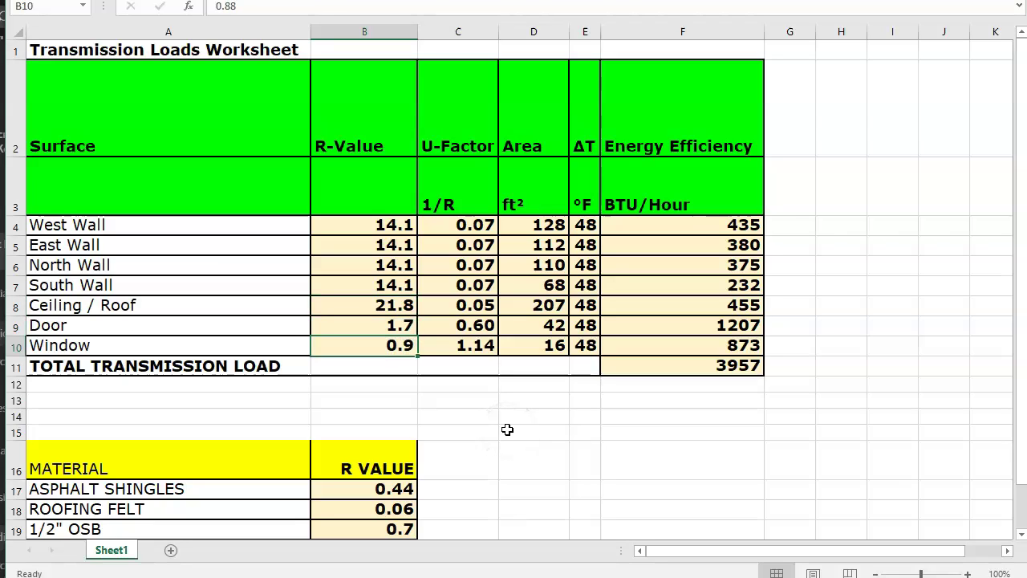
pyautogui.press('Up')
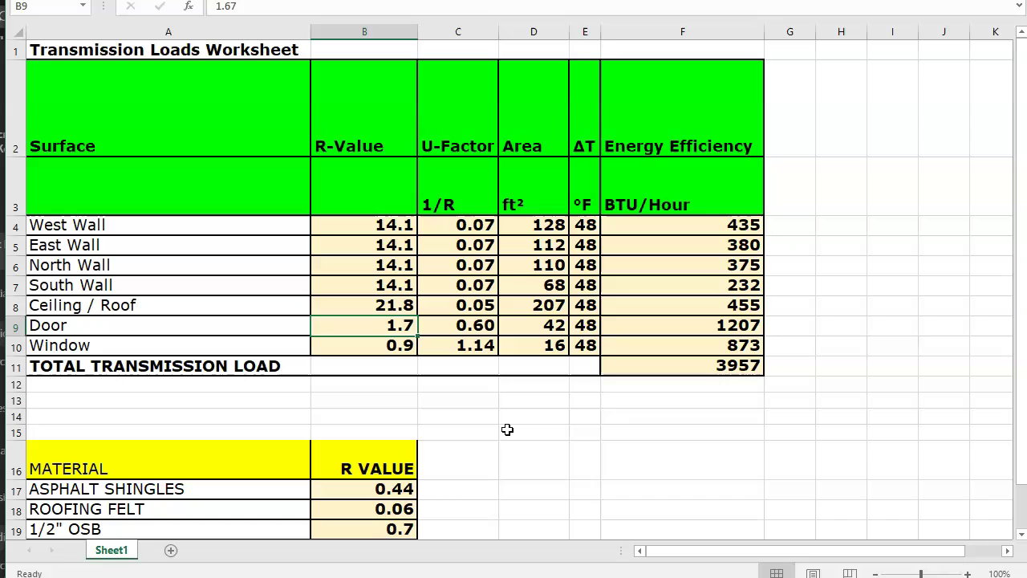
pyautogui.press('Up')
pyautogui.press('Up')
pyautogui.press('Up')
pyautogui.press('Up')
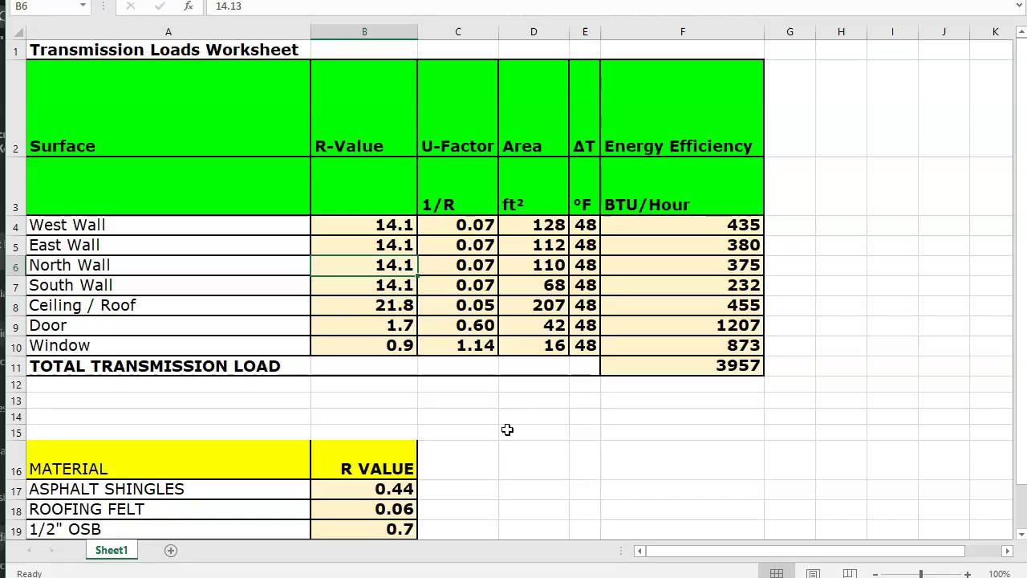
pyautogui.press('Up')
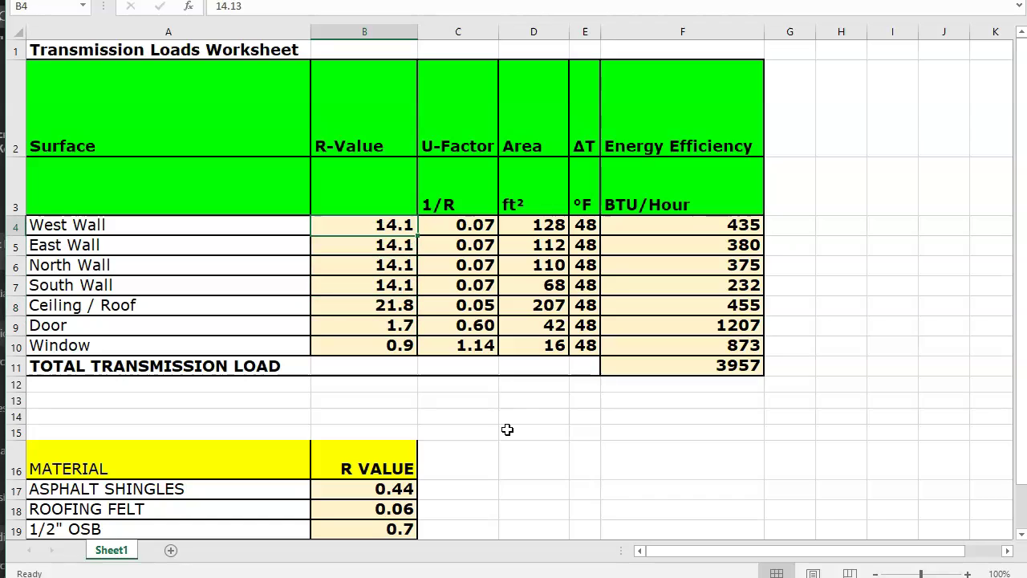
# Examine the West Wall row's calculations, including the U-factor formula in C4 and its source R-value in B4
pyautogui.press('Right')
pyautogui.press('Right')
pyautogui.press('Right')
pyautogui.press('Right')
pyautogui.press('Right')
pyautogui.press('Left')
pyautogui.press('Left')
pyautogui.press('Left')
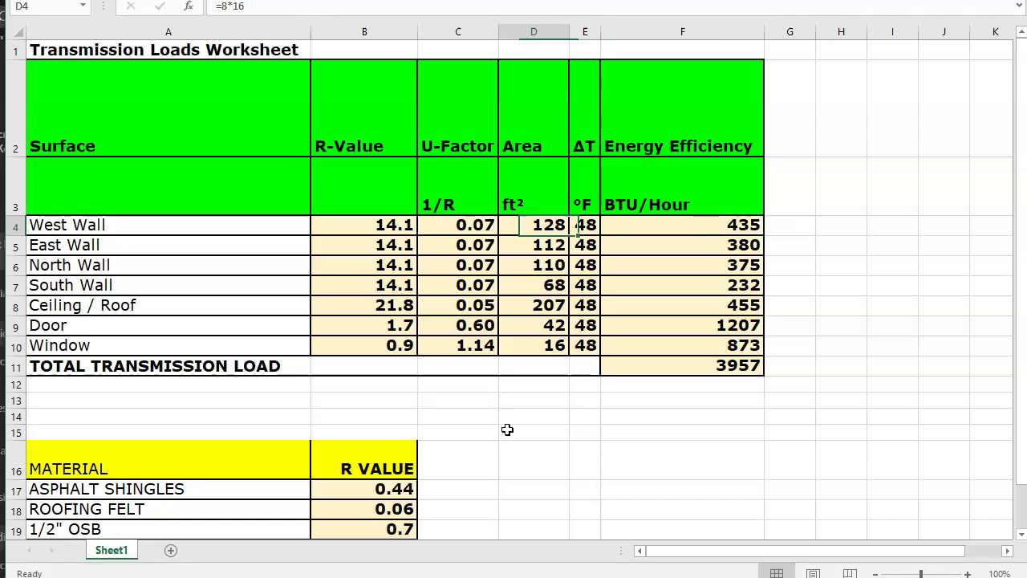
pyautogui.press('Left')
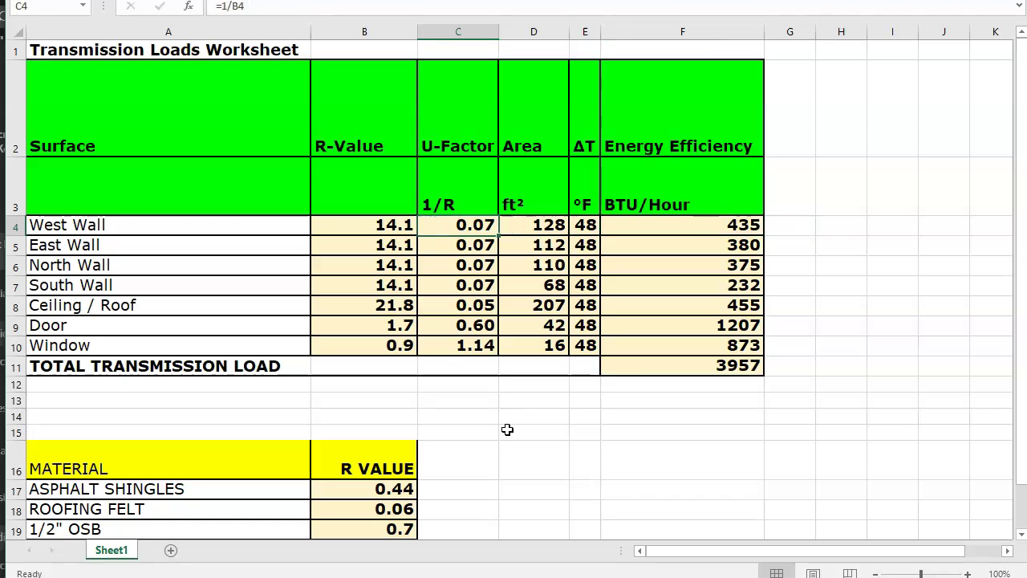
pyautogui.press('Left')
pyautogui.press('Right')
pyautogui.press('Right')
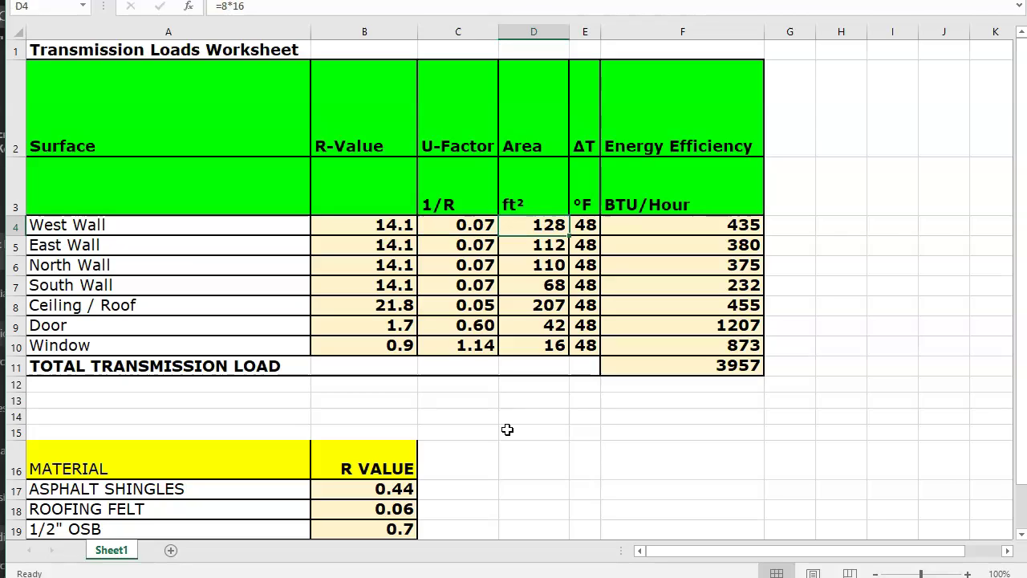
# Examine the area formulas of the East, North and West Walls in column D
pyautogui.press('Down')
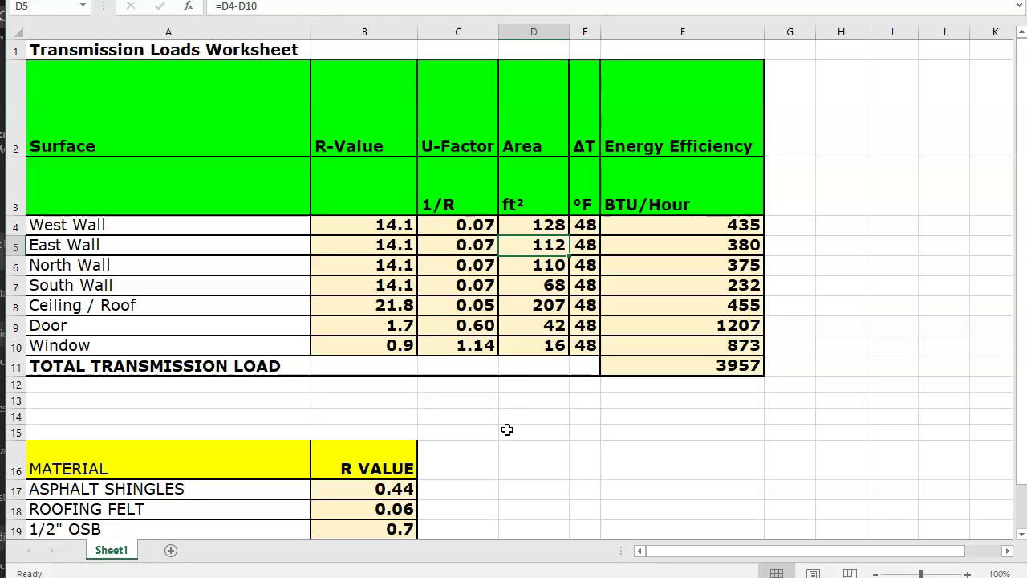
pyautogui.press('Down')
pyautogui.press('Up')
pyautogui.press('Up')
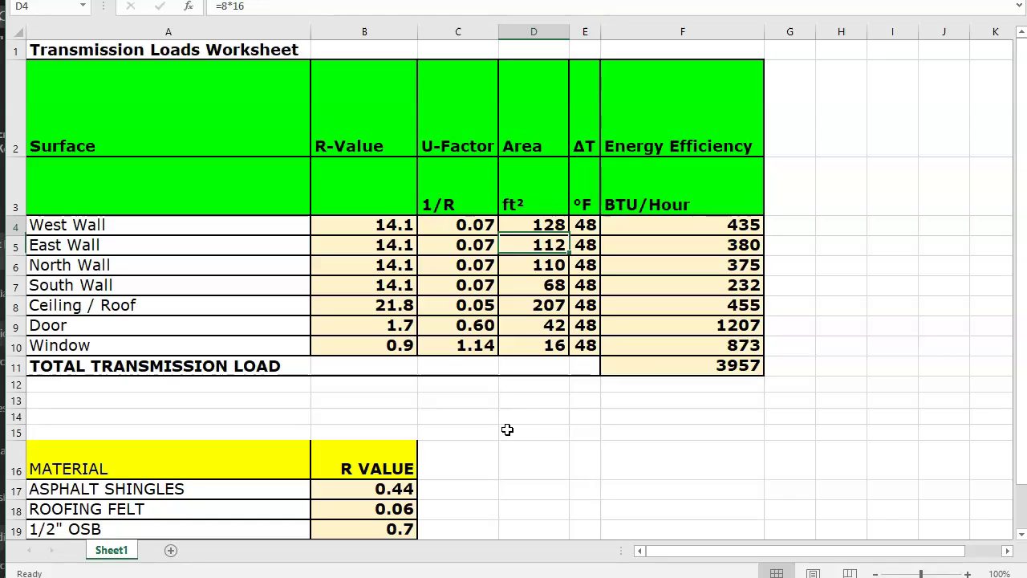
# Select the surface areas D4:D10 to read their sum
pyautogui.hotkey('shift', 'Down')
pyautogui.hotkey('shift', 'Down')
pyautogui.hotkey('shift', 'Down')
pyautogui.hotkey('shift', 'Down')
pyautogui.hotkey('shift', 'Down')
pyautogui.hotkey('shift', 'Down')
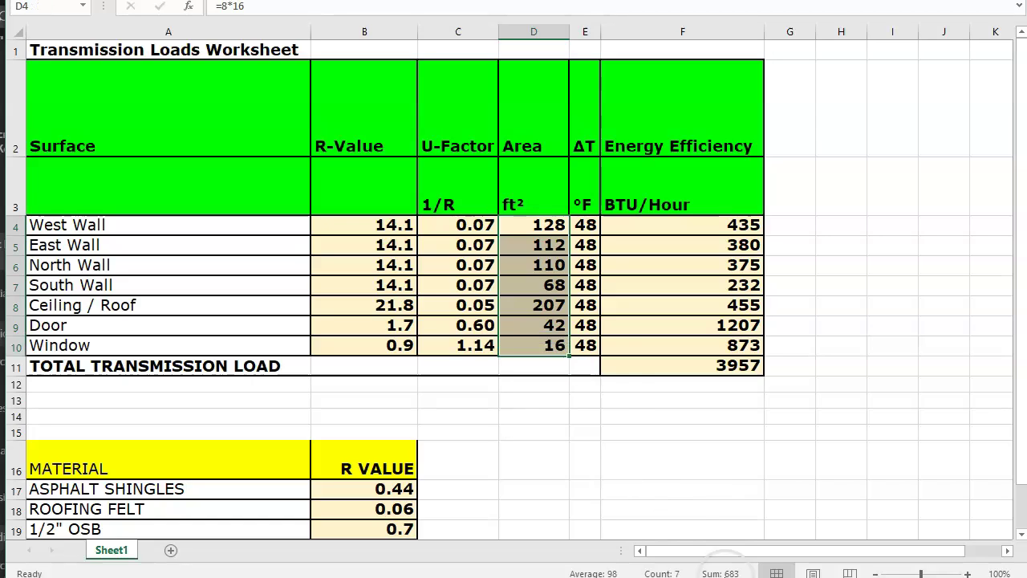
pyautogui.press('Up')
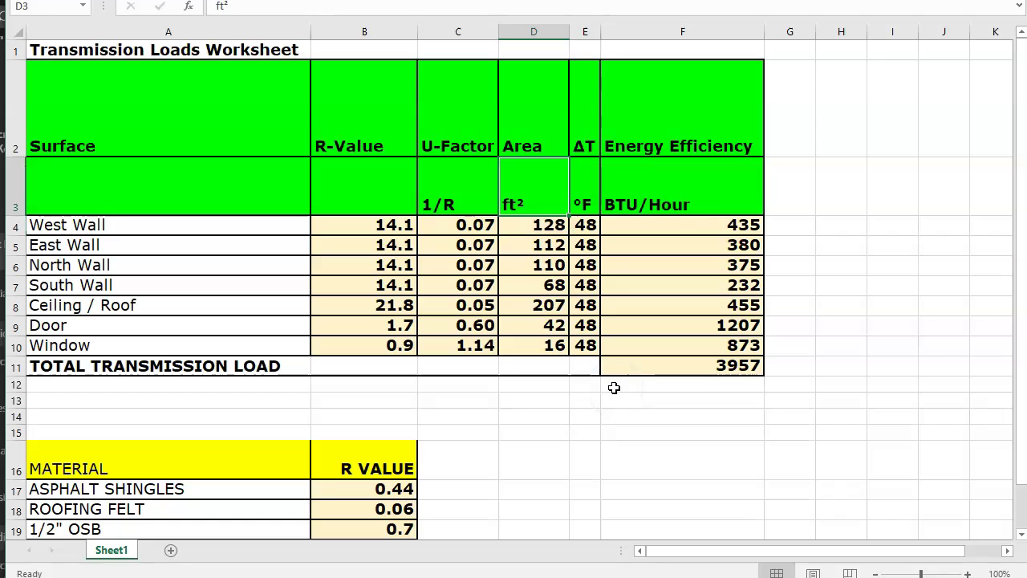
# Examine the temperature difference formulas in column E, from the West Wall to the Ceiling / Roof
pyautogui.press('Down')
pyautogui.press('Right')
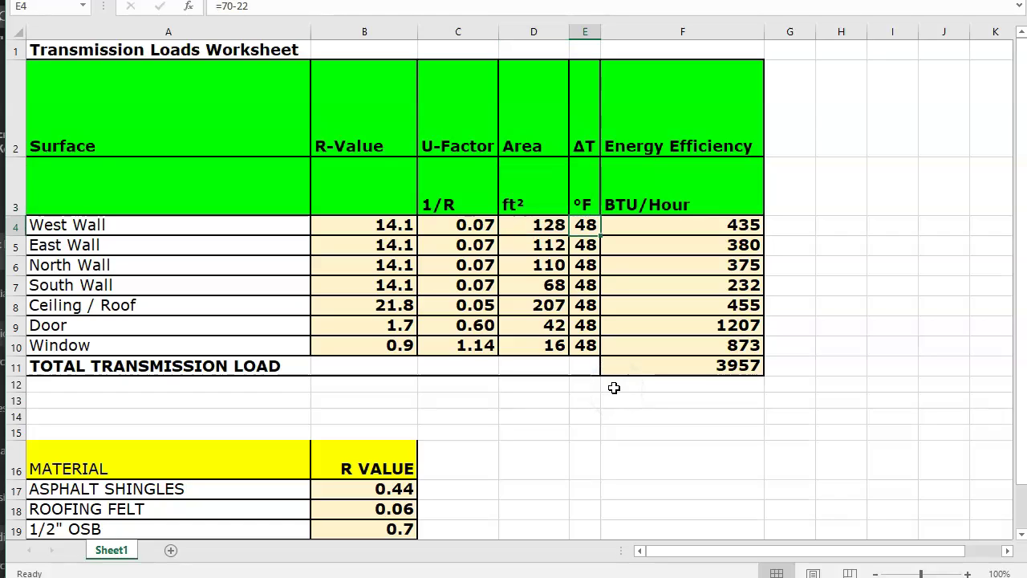
pyautogui.press('Right')
pyautogui.press('Left')
pyautogui.press('Down')
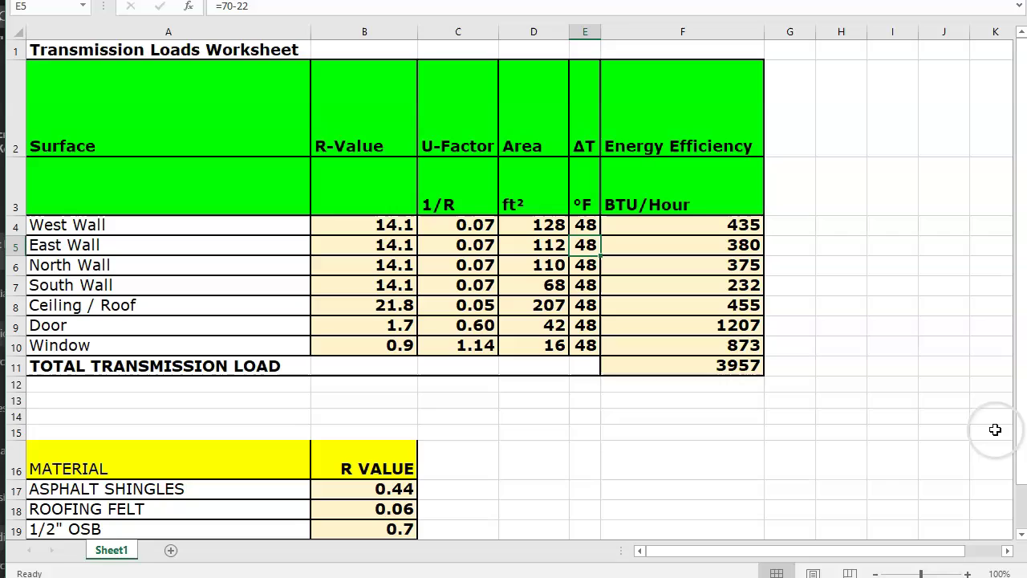
pyautogui.press('Up')
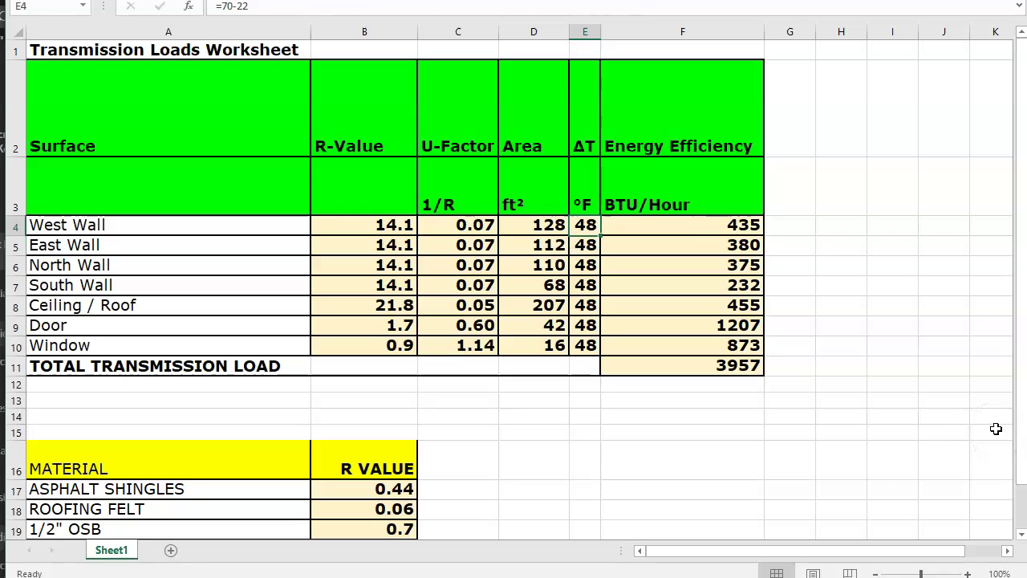
pyautogui.press('Down')
pyautogui.press('Down')
pyautogui.press('Down')
pyautogui.press('Up')
pyautogui.press('Up')
pyautogui.press('Up')
pyautogui.press('Down')
pyautogui.press('Down')
pyautogui.press('Down')
pyautogui.press('Down')
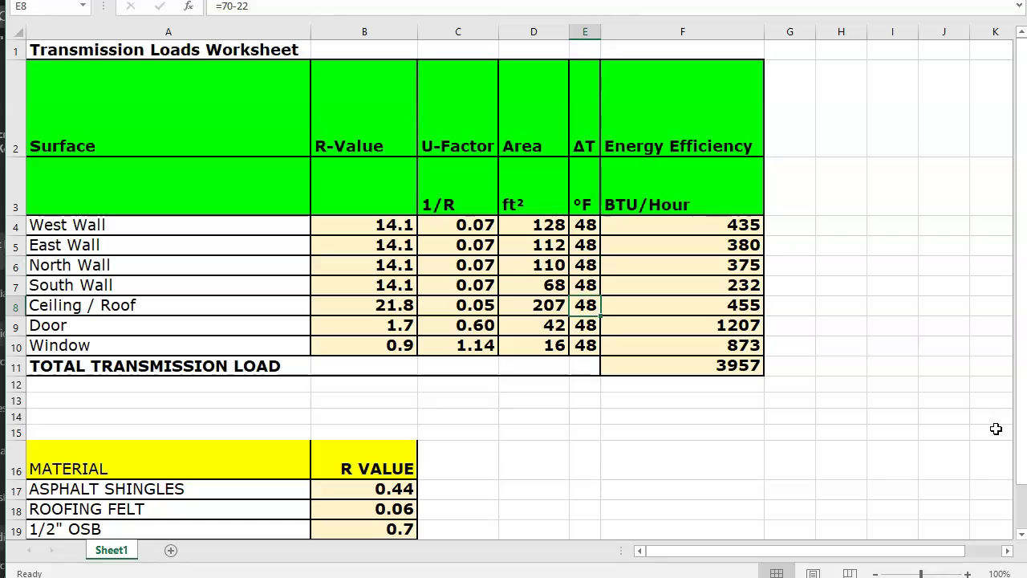
pyautogui.press('Up')
pyautogui.press('Up')
pyautogui.press('Up')
pyautogui.press('Up')
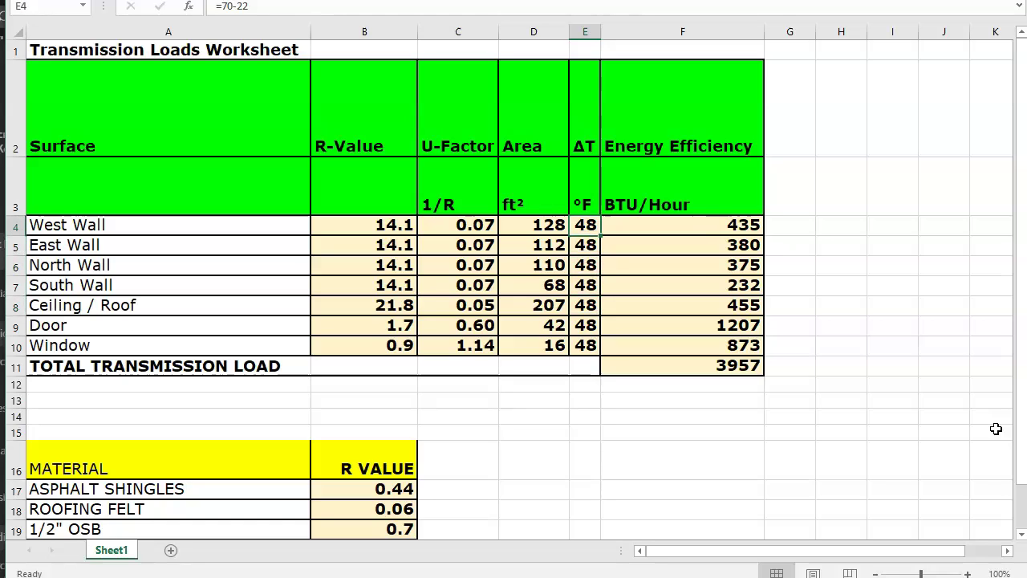
# Inspect the West Wall's BTU/Hour product formula in F4 and the cells C4:E4 it multiplies
pyautogui.press('Right')
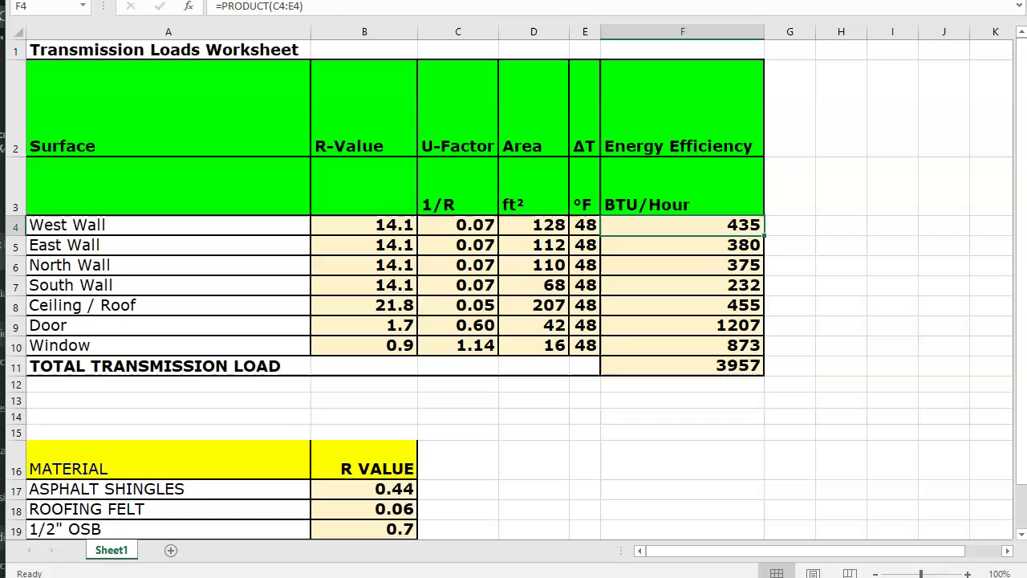
pyautogui.moveTo(468, 225); pyautogui.dragTo(586, 223)
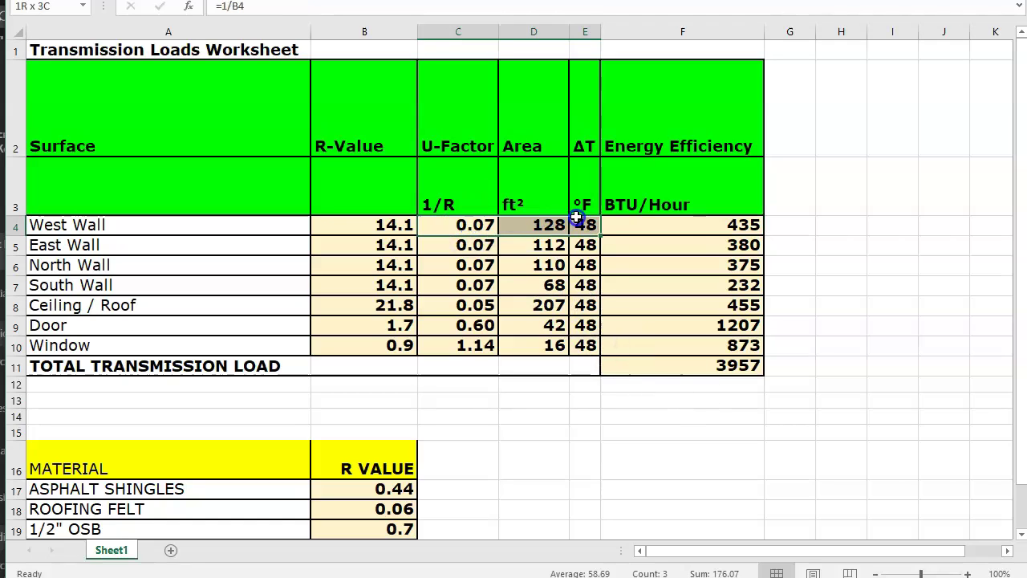
pyautogui.click(687, 225)
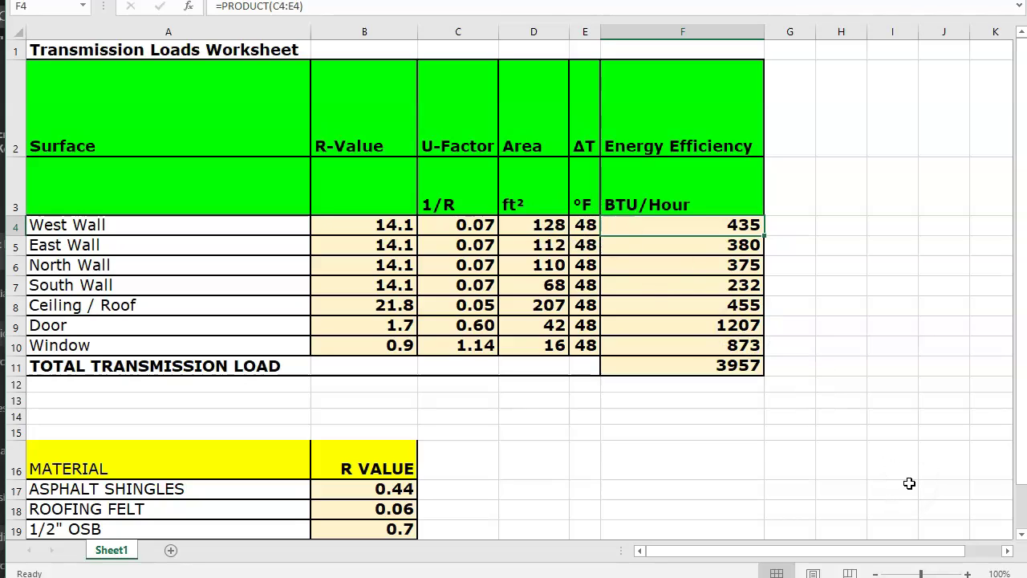
# Try an R-value of 16 for the West Wall in B4, and undo the change
pyautogui.click(359, 227)
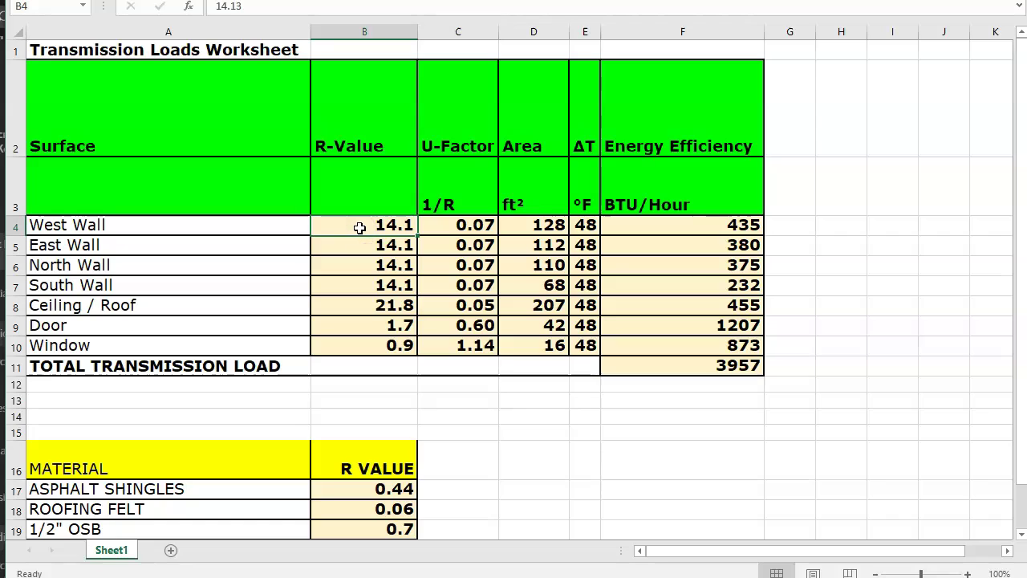
pyautogui.write('16')
pyautogui.press('Return')
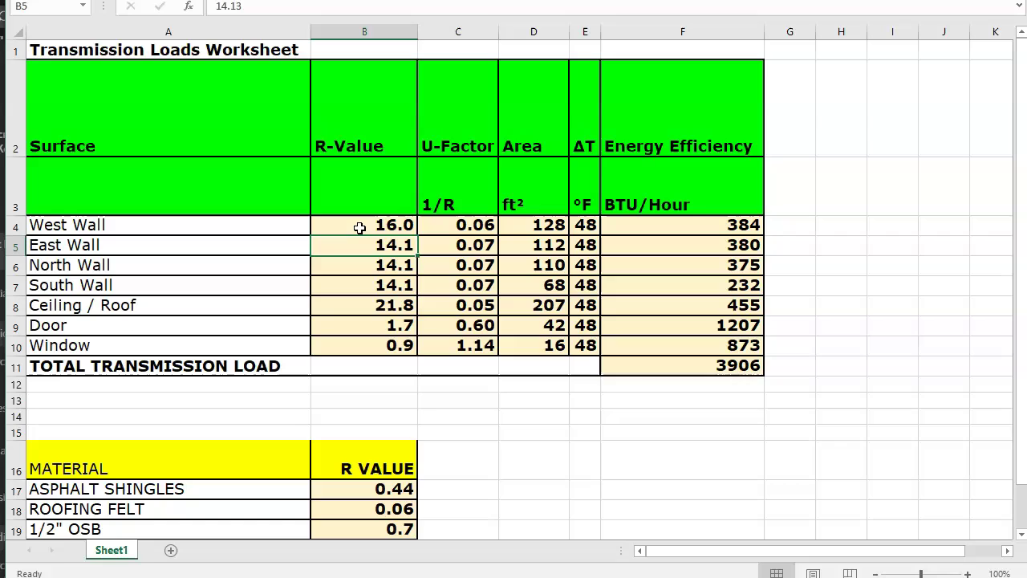
pyautogui.click(360, 228)
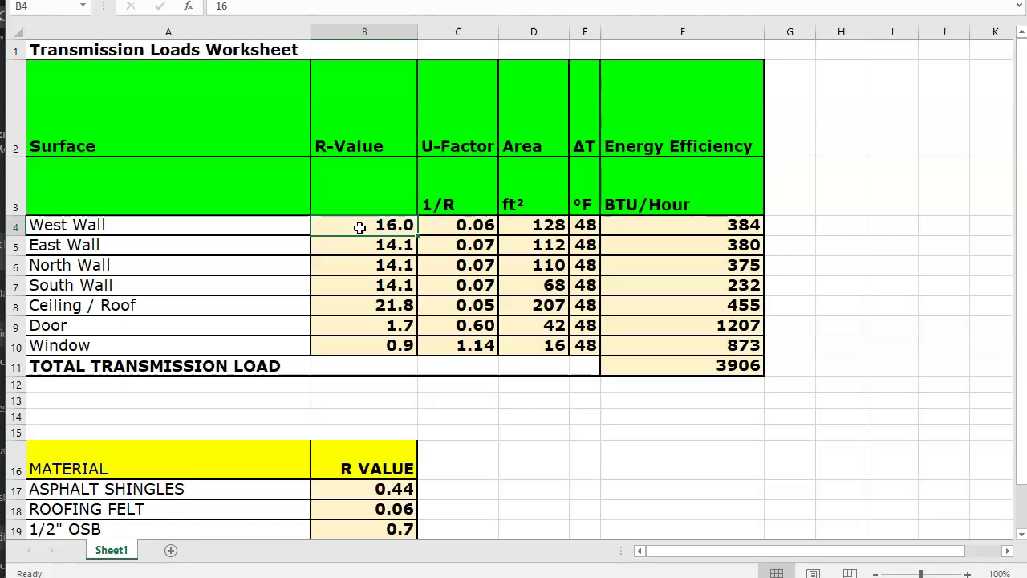
pyautogui.hotkey('ctrl', 'z')
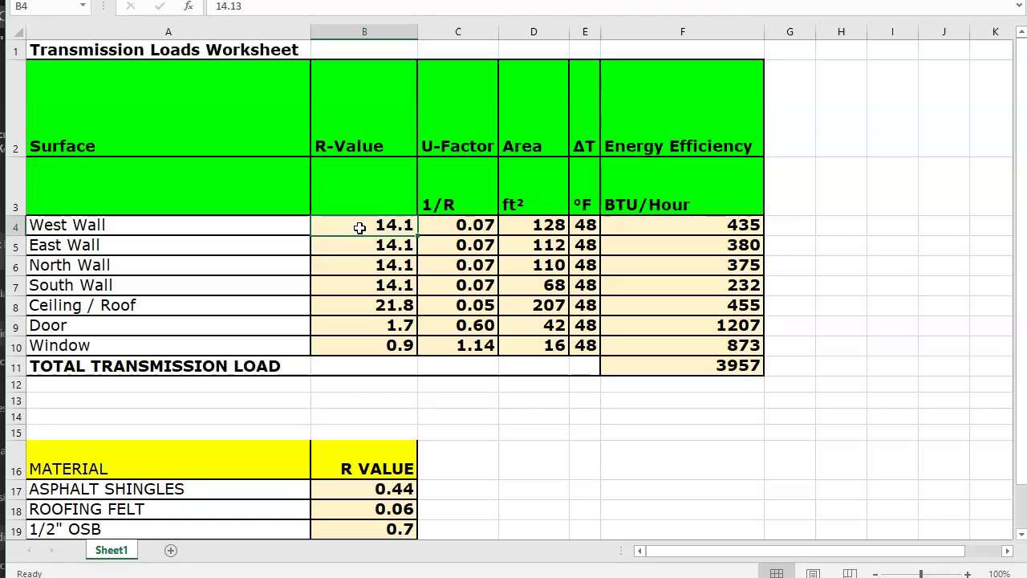
# Go through the R-values in column B from the West Wall to the Window, and inspect the total transmission load formula in F11
pyautogui.press('Down')
pyautogui.press('Down')
pyautogui.press('Down')
pyautogui.press('Down')
pyautogui.press('Down')
pyautogui.press('Down')
pyautogui.press('Down')
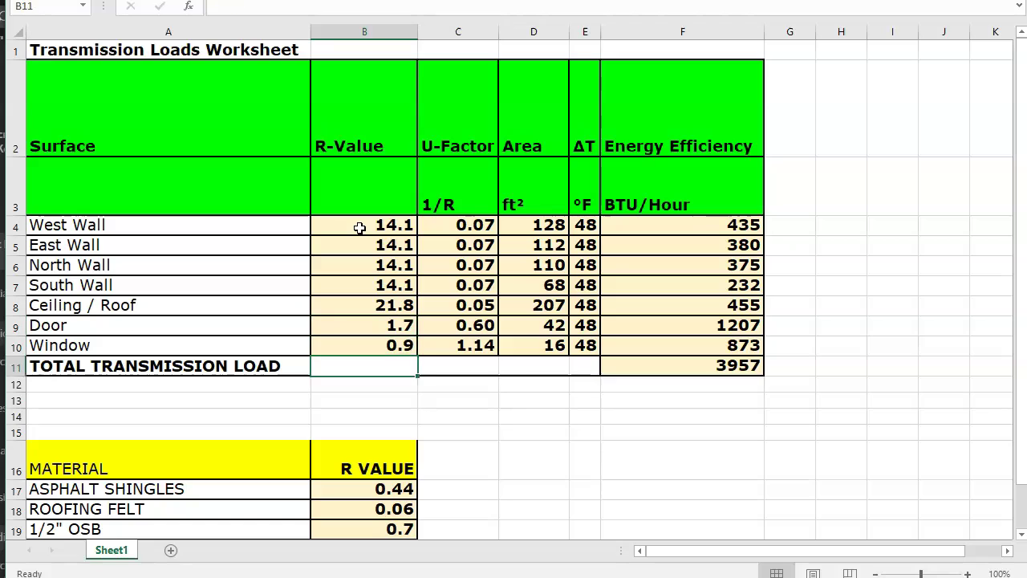
pyautogui.press('Down')
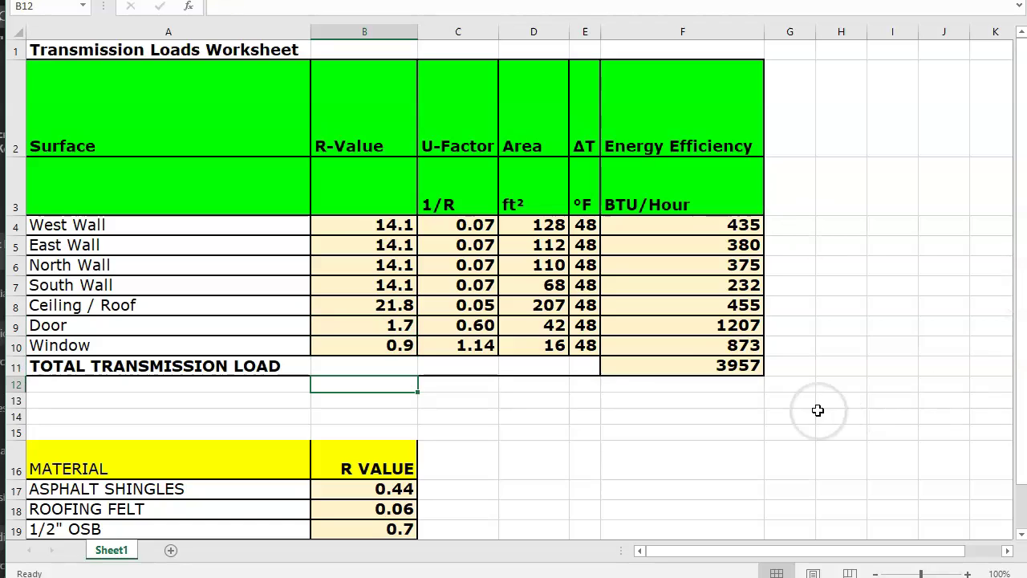
pyautogui.click(699, 370)
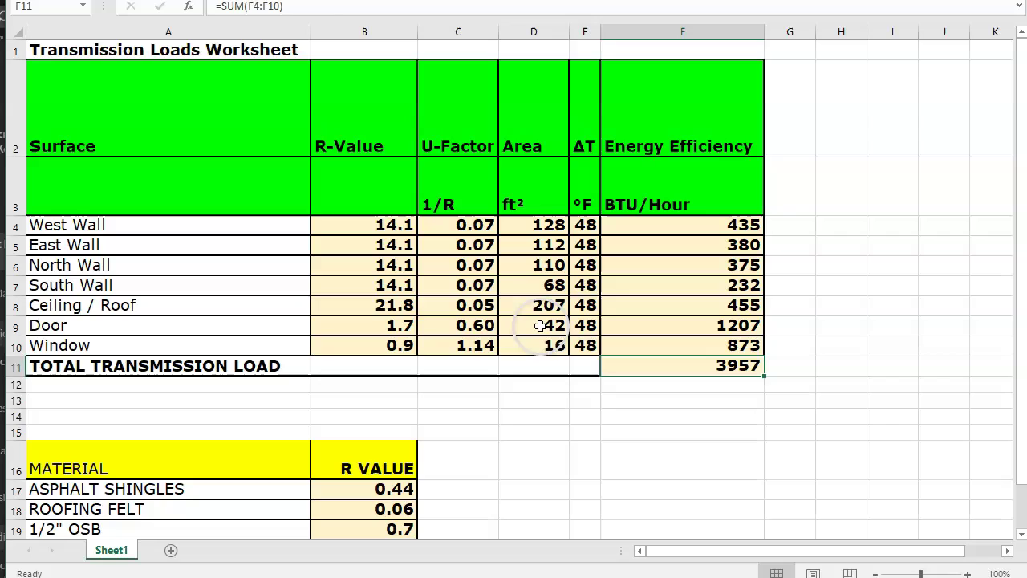
# Compare the combined door and window area D9:D10 with the wall areas D4:D7 and ceiling area D8, relating them to the total in F11
pyautogui.moveTo(543, 326); pyautogui.dragTo(543, 340)
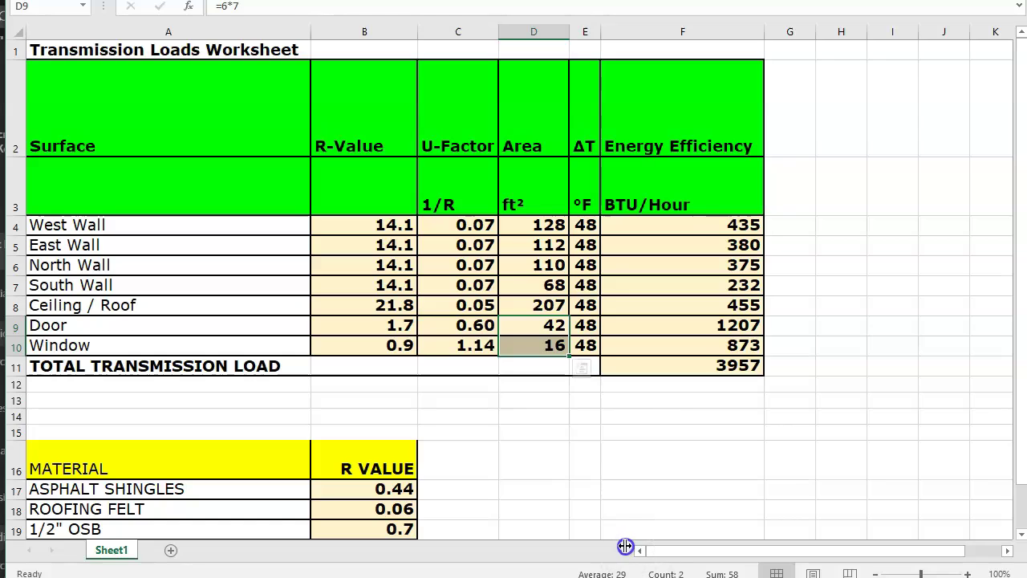
pyautogui.moveTo(520, 234); pyautogui.dragTo(533, 281)
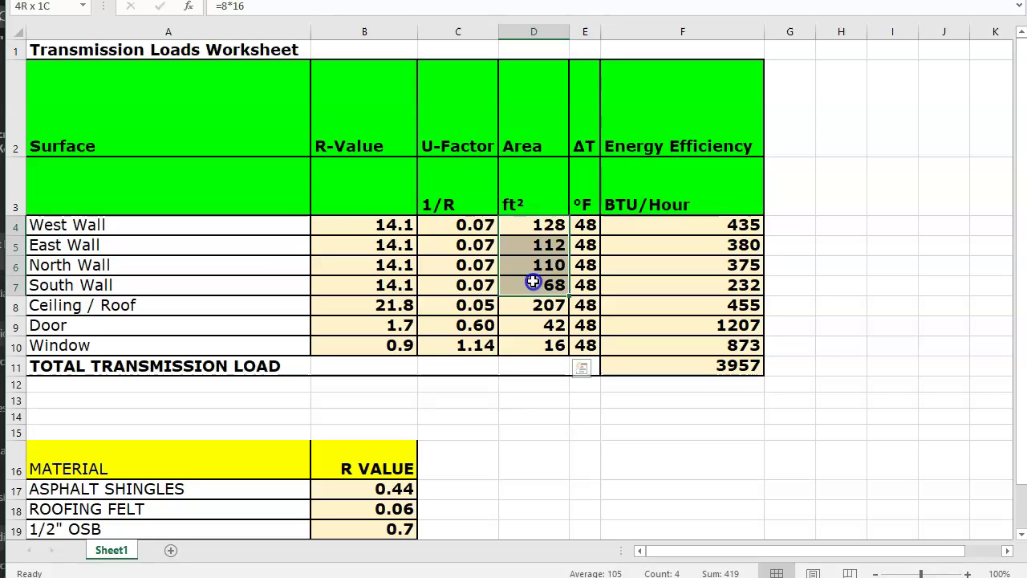
pyautogui.moveTo(534, 281); pyautogui.dragTo(533, 282)
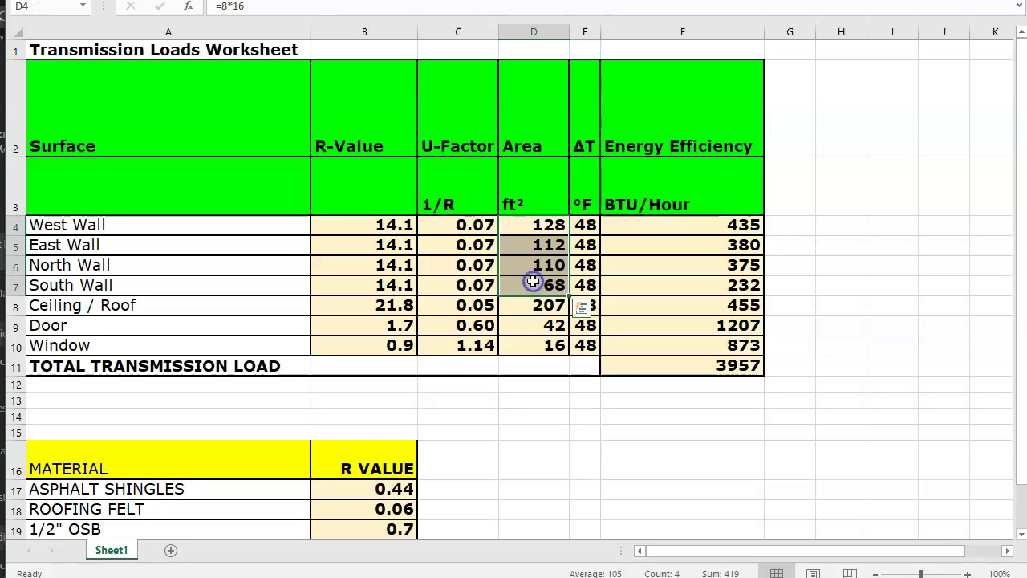
pyautogui.click(536, 304)
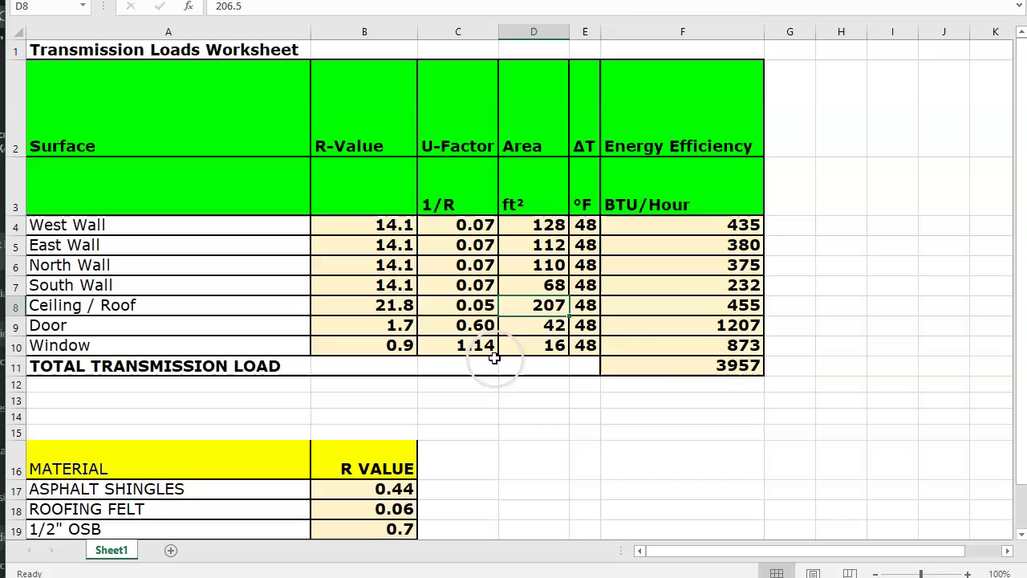
pyautogui.click(700, 364)
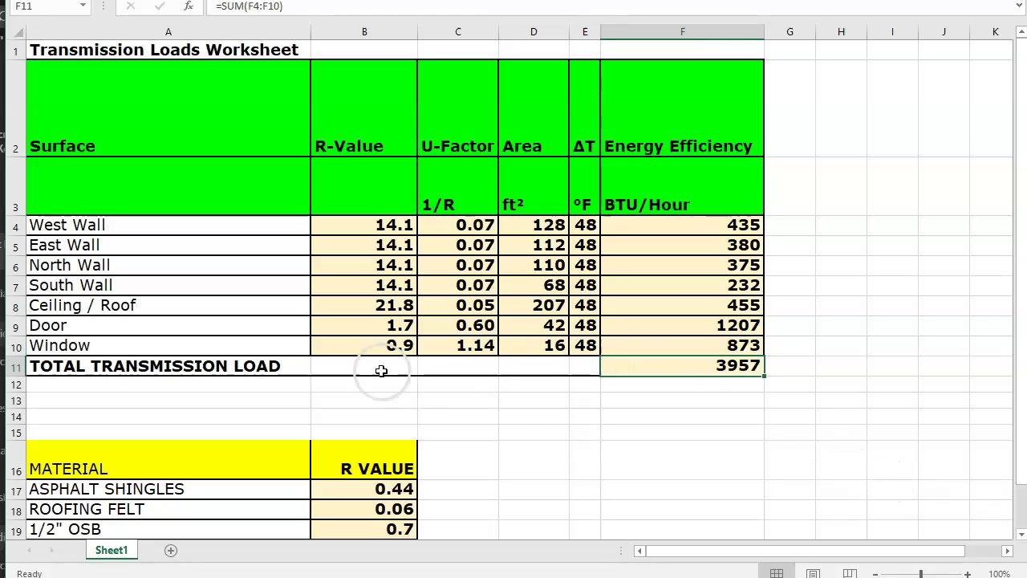
# Examine the R-values of the Door in B9, Window in B10, West Wall in B4 and Ceiling / Roof in B8
pyautogui.click(364, 193)
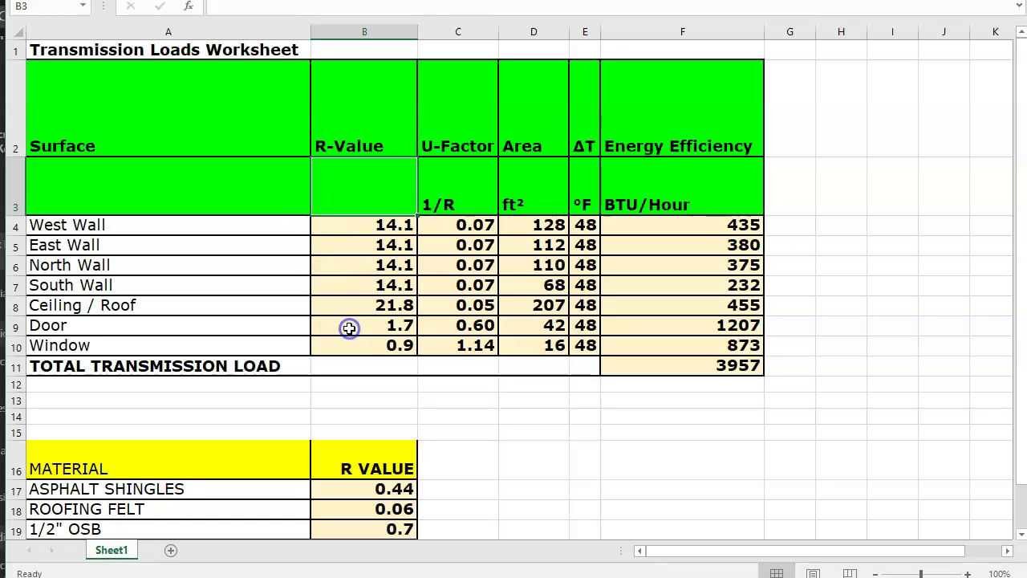
pyautogui.click(350, 332)
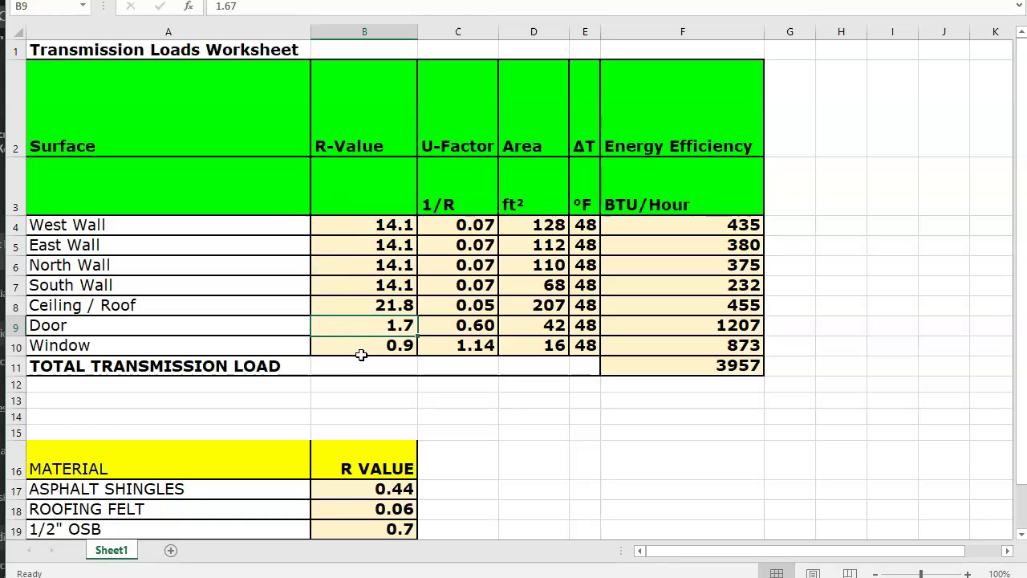
pyautogui.click(361, 351)
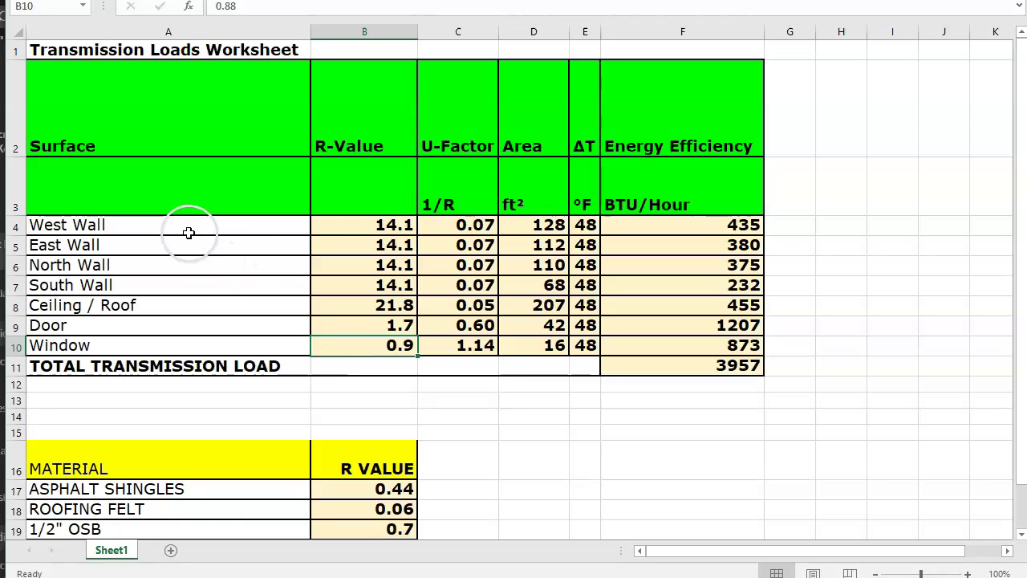
pyautogui.click(356, 225)
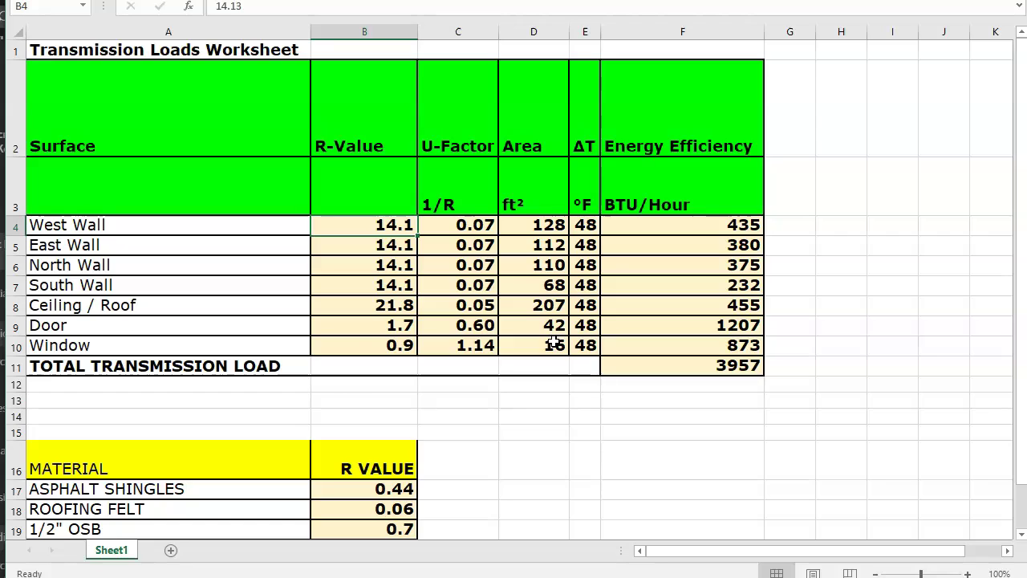
pyautogui.click(351, 305)
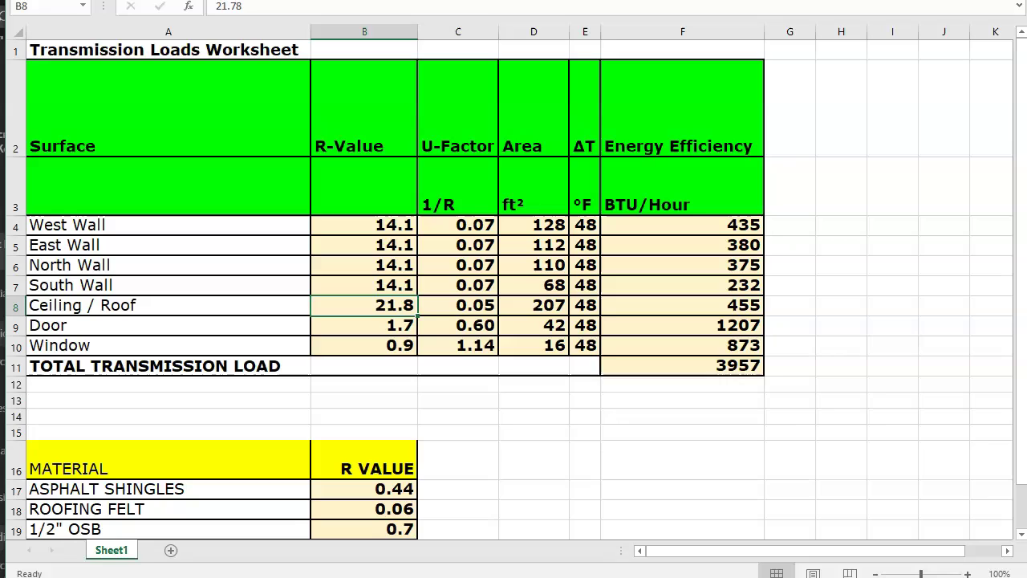
# Inspect the total transmission load in F11 and look over the material R-value table down to its TOTAL row
pyautogui.click(734, 367)
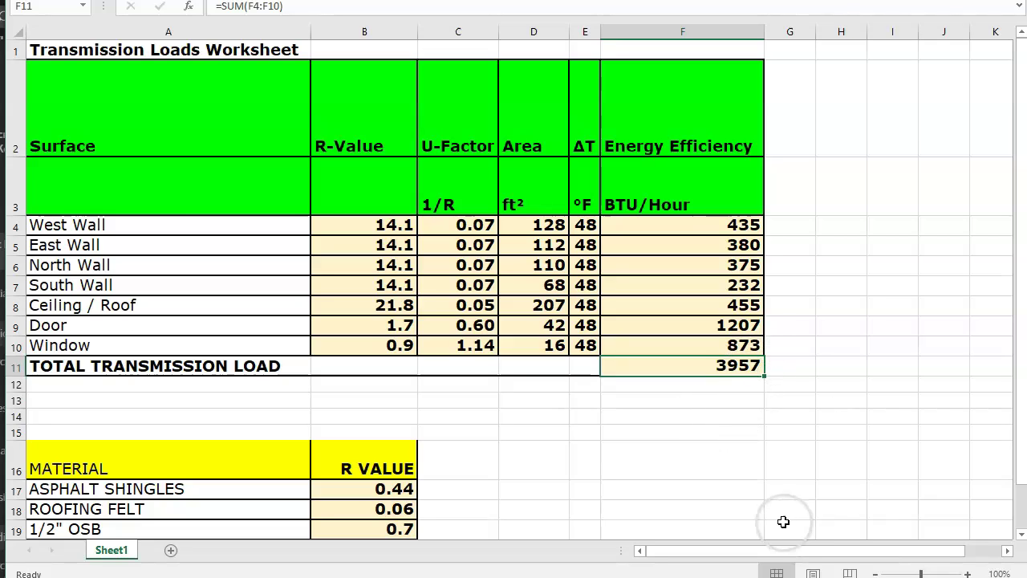
pyautogui.scroll(-4, 766, 503)
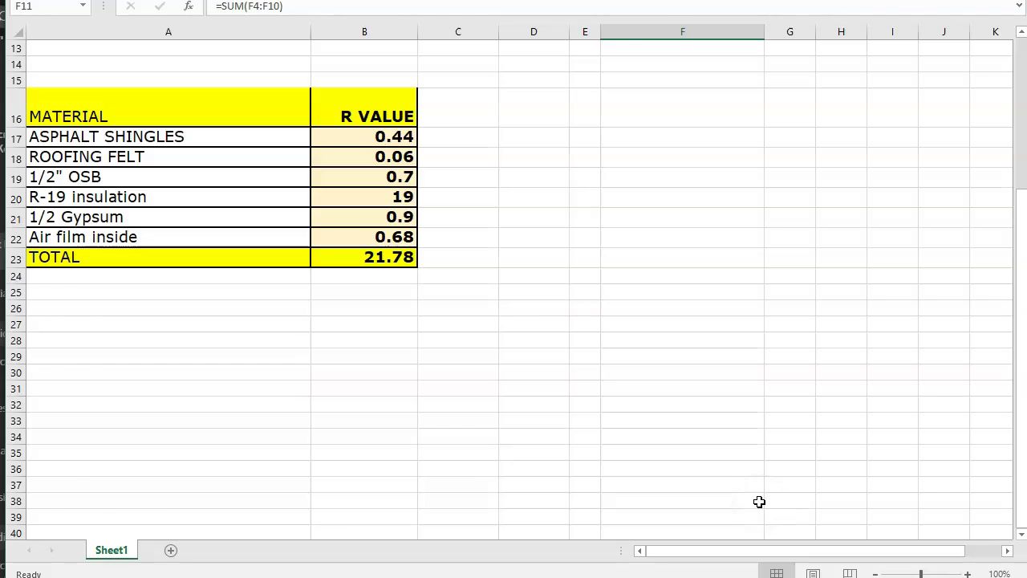
pyautogui.scroll(4, 760, 502)
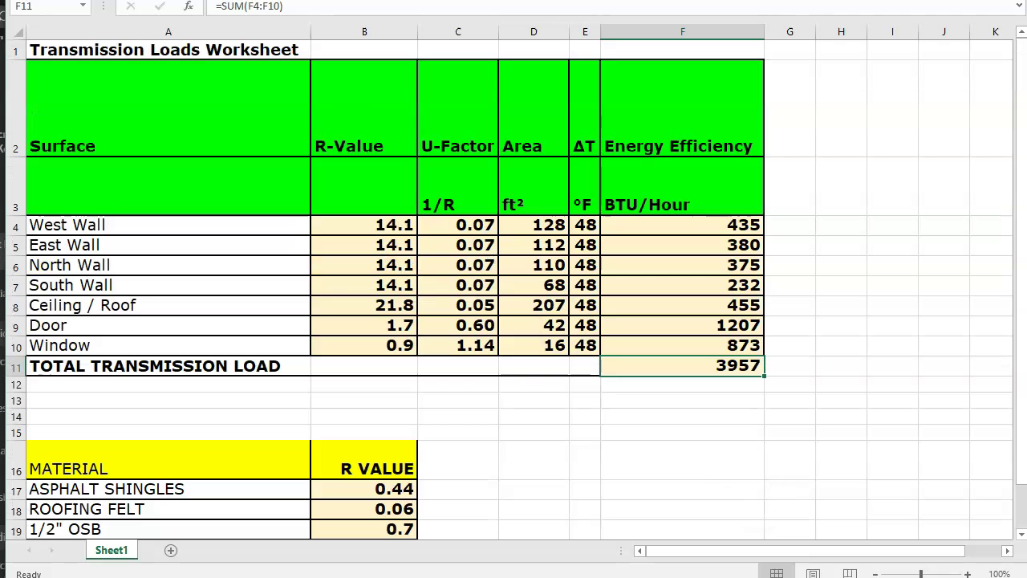